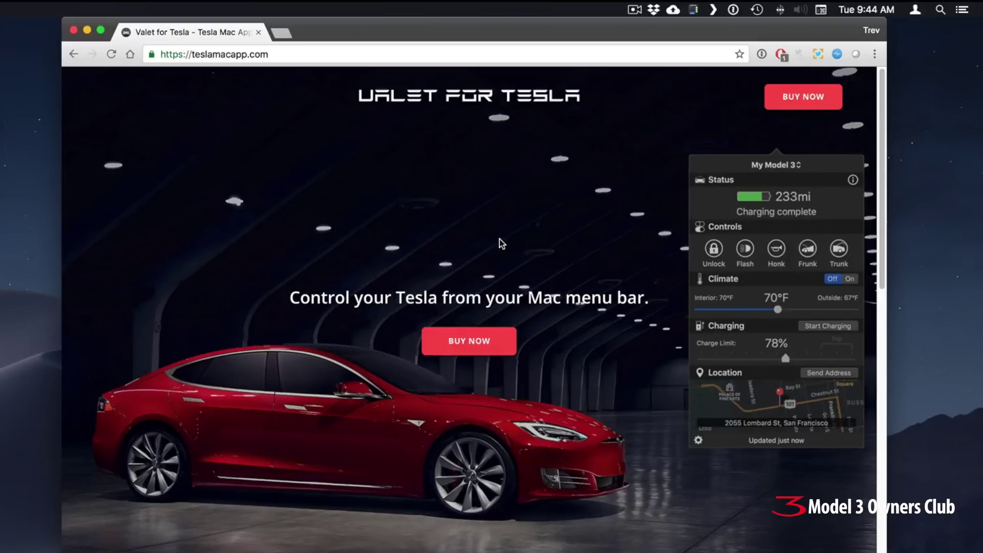
Step: Scroll through the teslamacapp.com page to review the app's features and disclaimer
{"action": "scroll", "coordinate": [502, 243], "scroll_direction": "down", "scroll_amount": 5}
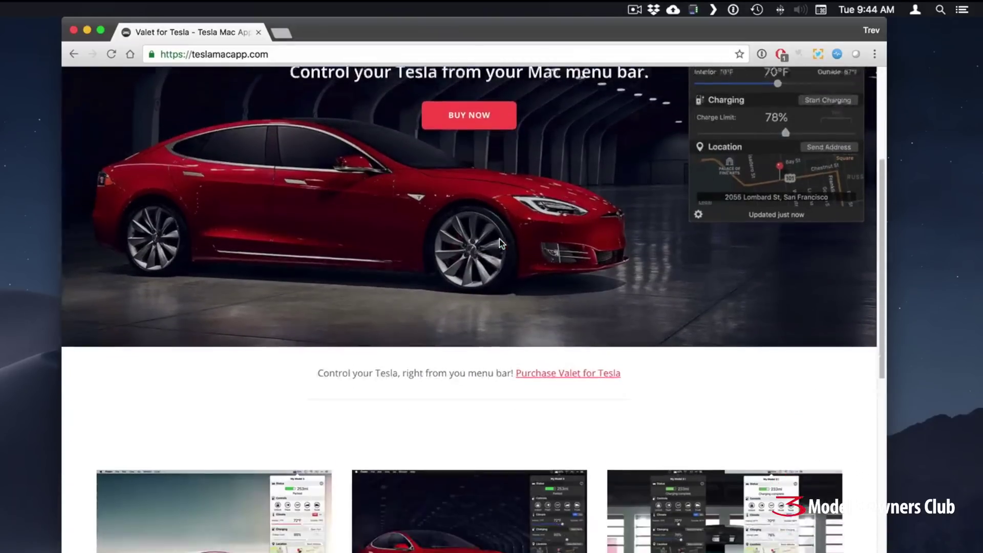
{"action": "scroll", "coordinate": [501, 243], "scroll_direction": "down", "scroll_amount": 7}
{"action": "scroll", "coordinate": [502, 244], "scroll_direction": "up", "scroll_amount": 2}
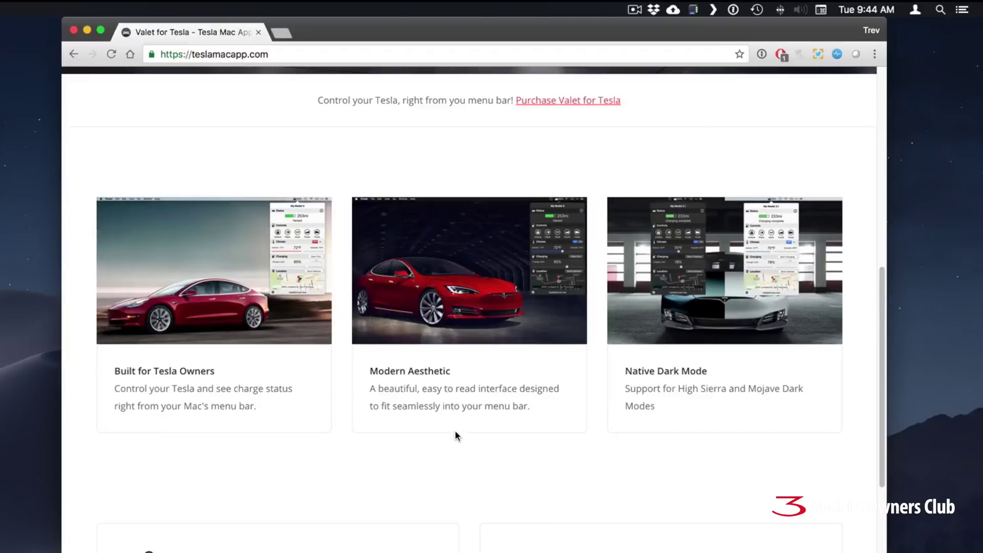
{"action": "scroll", "coordinate": [455, 433], "scroll_direction": "down", "scroll_amount": 6}
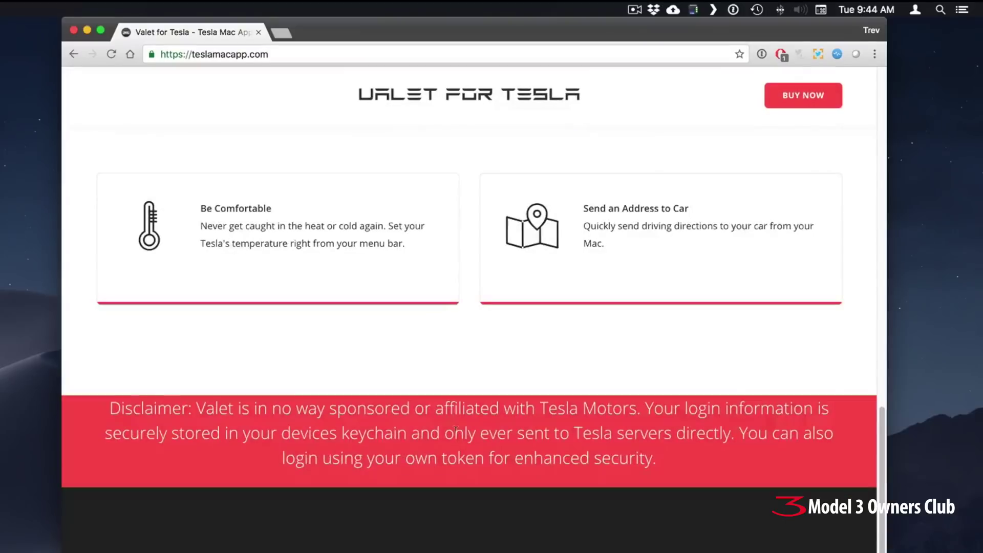
{"action": "scroll", "coordinate": [455, 433], "scroll_direction": "up", "scroll_amount": 12}
{"action": "scroll", "coordinate": [456, 434], "scroll_direction": "up", "scroll_amount": 2}
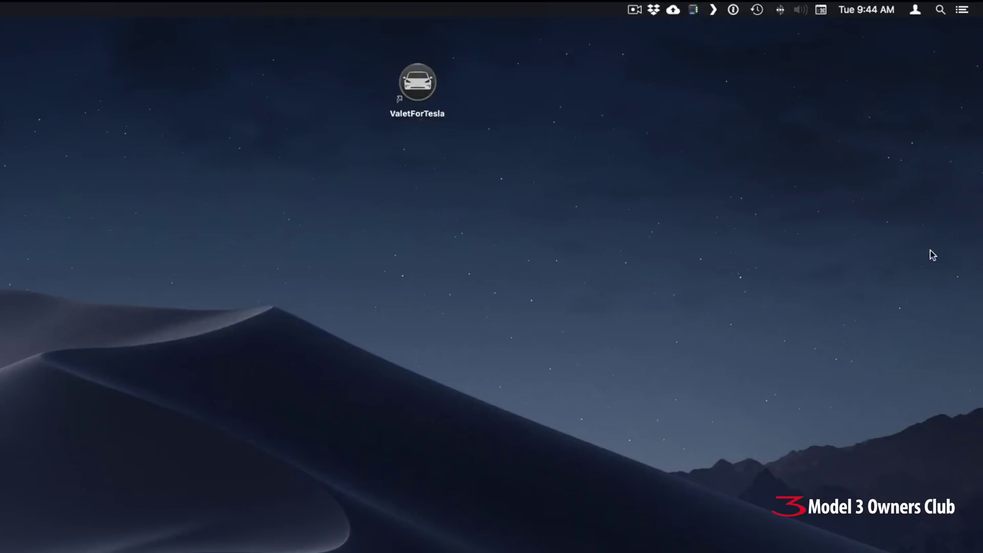
Step: Launch ValetForTesla and log in from the menu-bar panel with the Tesla account email and password
{"action": "double_click", "coordinate": [417, 83]}
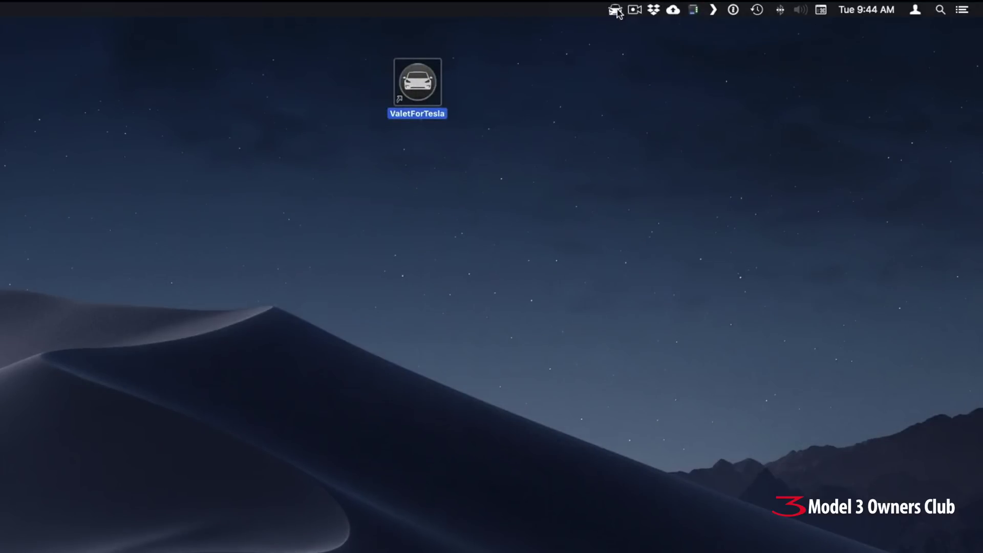
{"action": "left_click", "coordinate": [616, 10]}
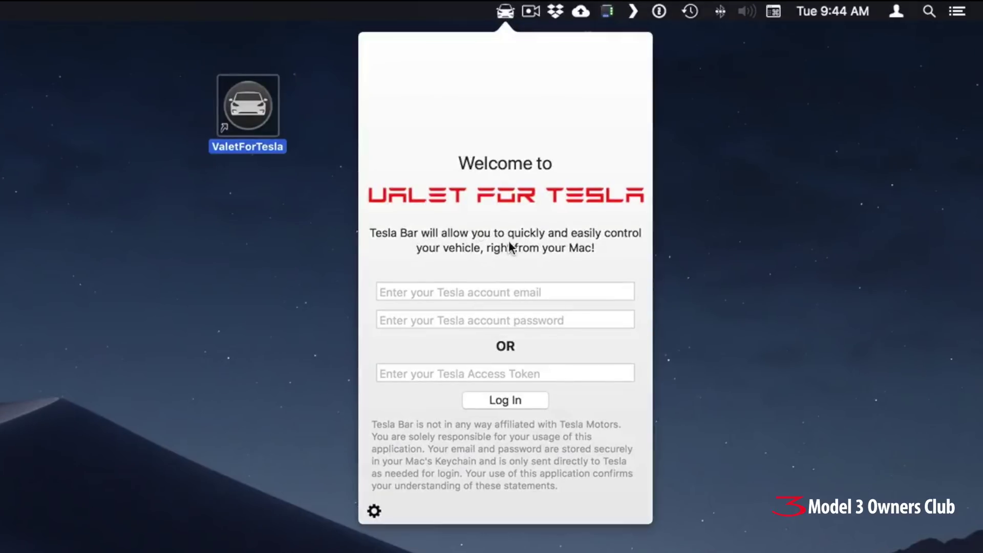
{"action": "left_click", "coordinate": [452, 291]}
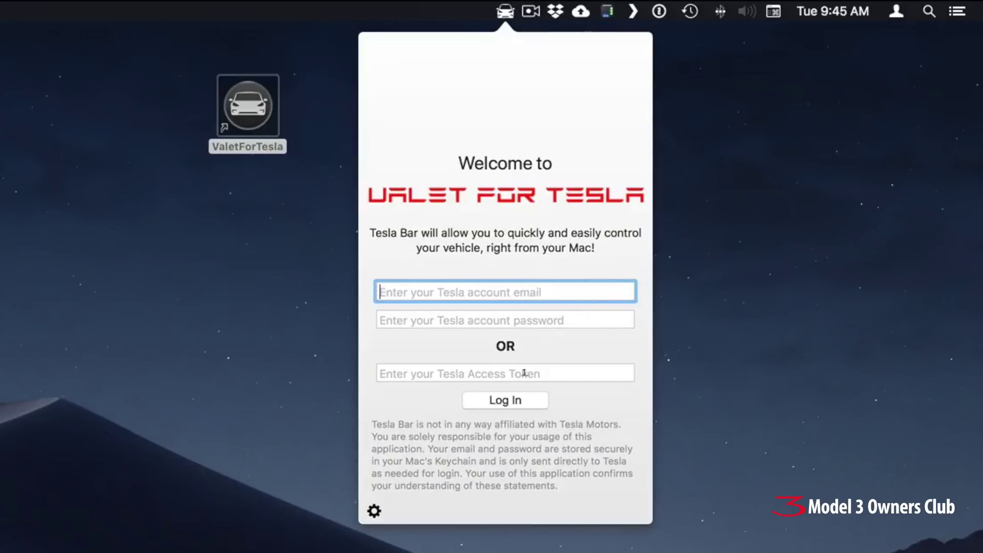
{"action": "left_click", "coordinate": [417, 374]}
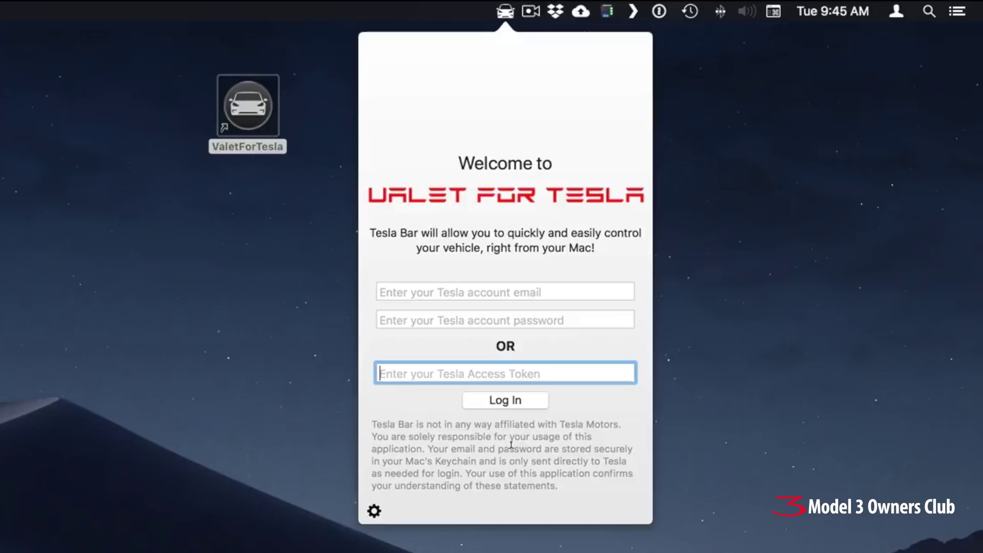
{"action": "left_click", "coordinate": [461, 292]}
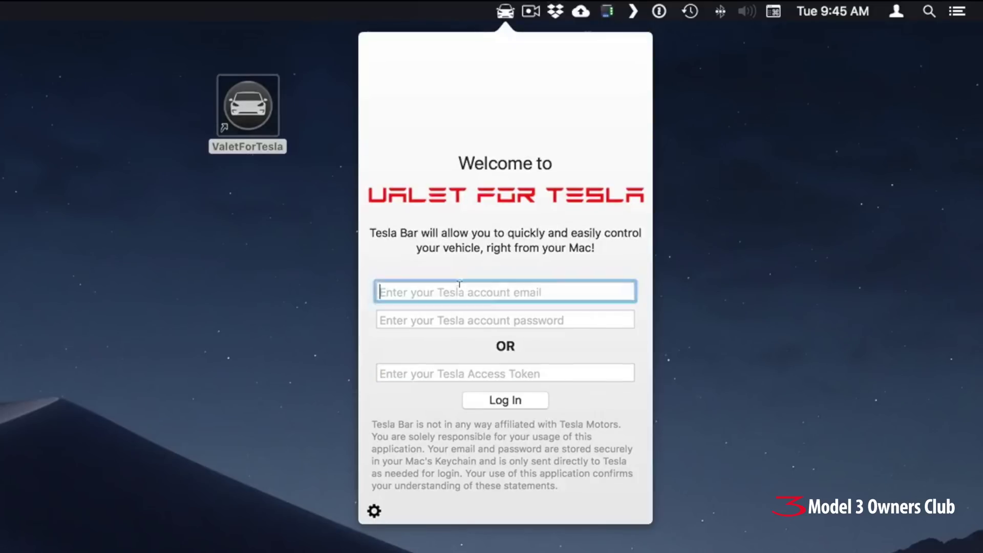
{"action": "left_click", "coordinate": [510, 400]}
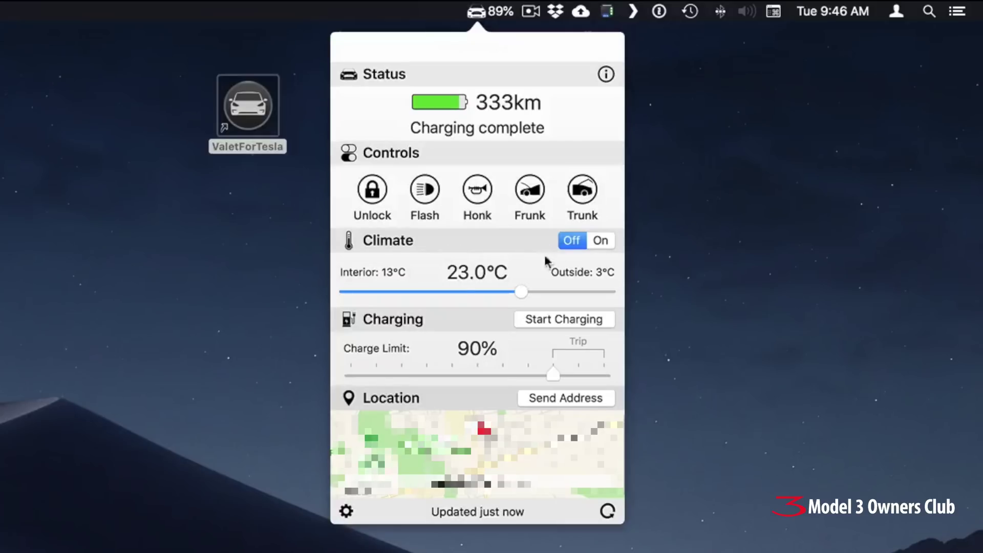
Step: Drag the climate slider to 23.0°C and the charge limit slider to 90%
{"action": "mouse_move", "coordinate": [517, 292]}
{"action": "left_mouse_down"}
{"action": "mouse_move", "coordinate": [451, 294]}
{"action": "mouse_move", "coordinate": [532, 296]}
{"action": "mouse_move", "coordinate": [505, 293]}
{"action": "mouse_move", "coordinate": [521, 291]}
{"action": "left_mouse_up"}
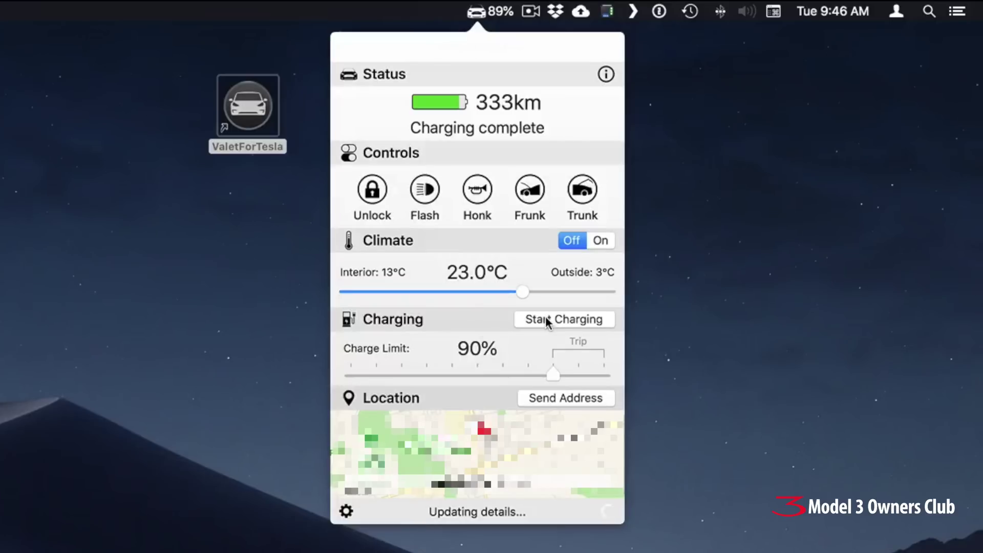
{"action": "mouse_move", "coordinate": [549, 379]}
{"action": "left_mouse_down"}
{"action": "mouse_move", "coordinate": [465, 380]}
{"action": "mouse_move", "coordinate": [548, 382]}
{"action": "mouse_move", "coordinate": [553, 374]}
{"action": "left_mouse_up"}
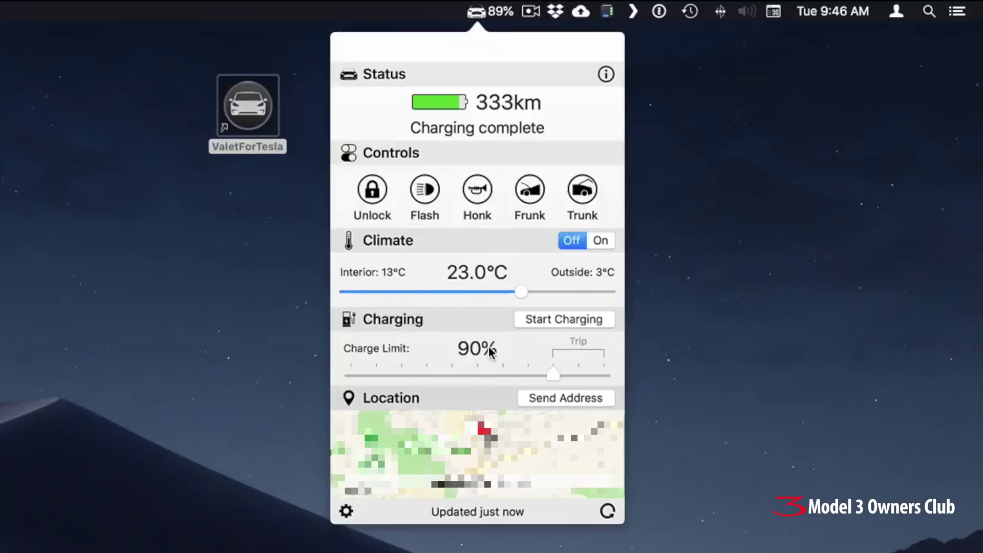
{"action": "left_click", "coordinate": [546, 395]}
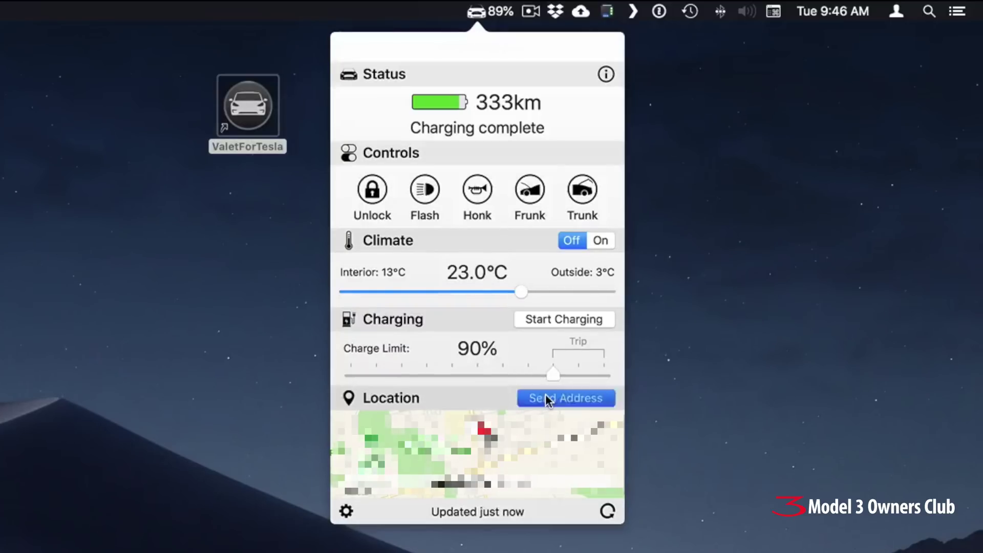
{"action": "left_click", "coordinate": [486, 420]}
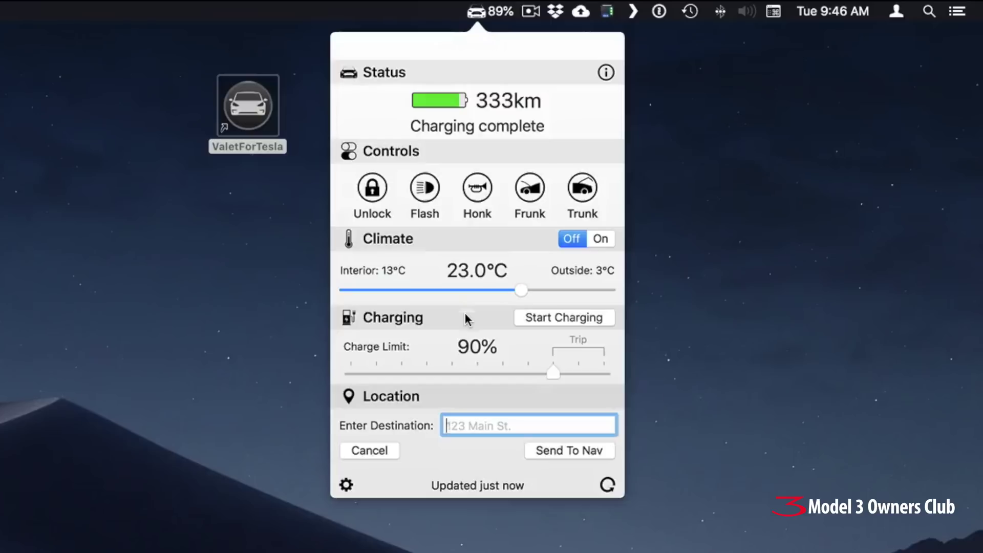
{"action": "left_click", "coordinate": [382, 452]}
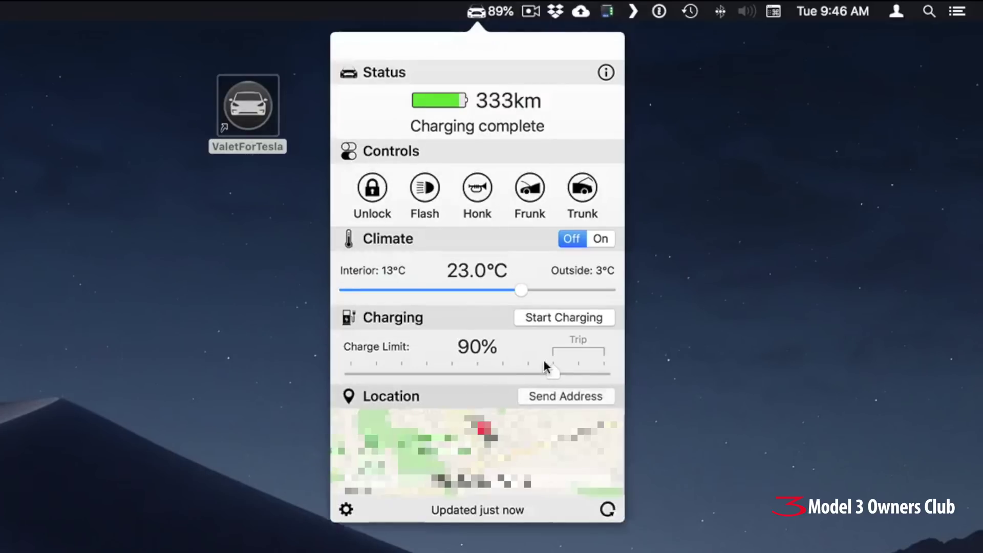
{"action": "left_click", "coordinate": [606, 74]}
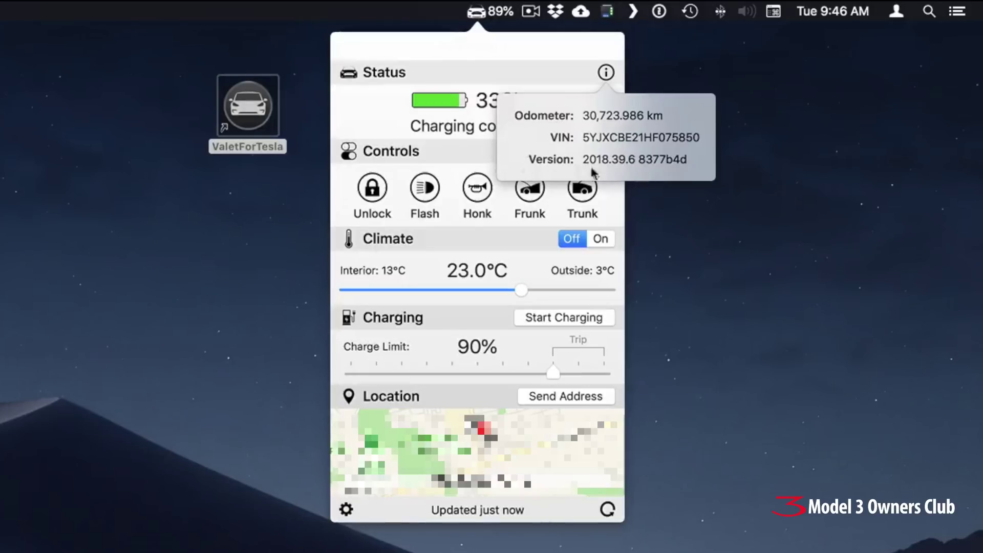
{"action": "left_click", "coordinate": [604, 75]}
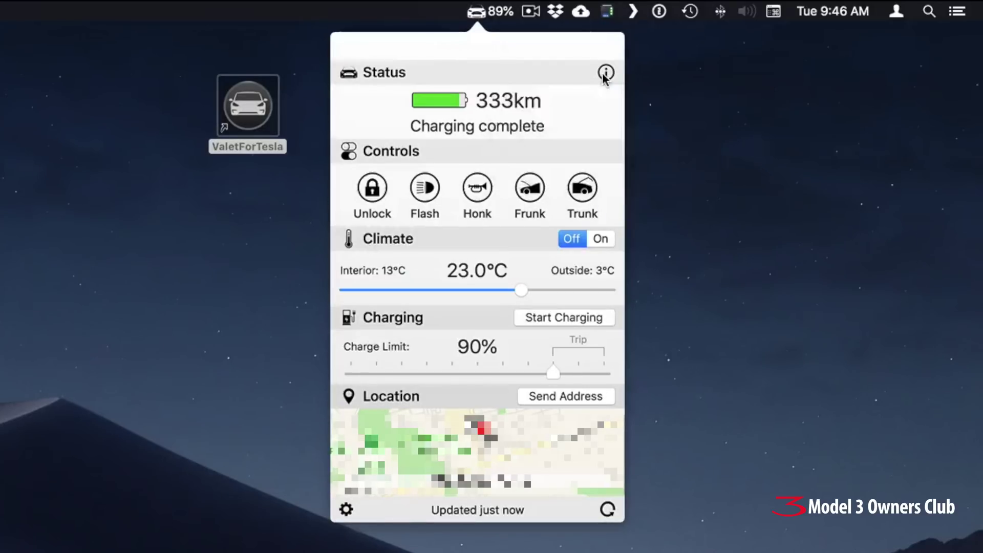
{"action": "left_click", "coordinate": [347, 510]}
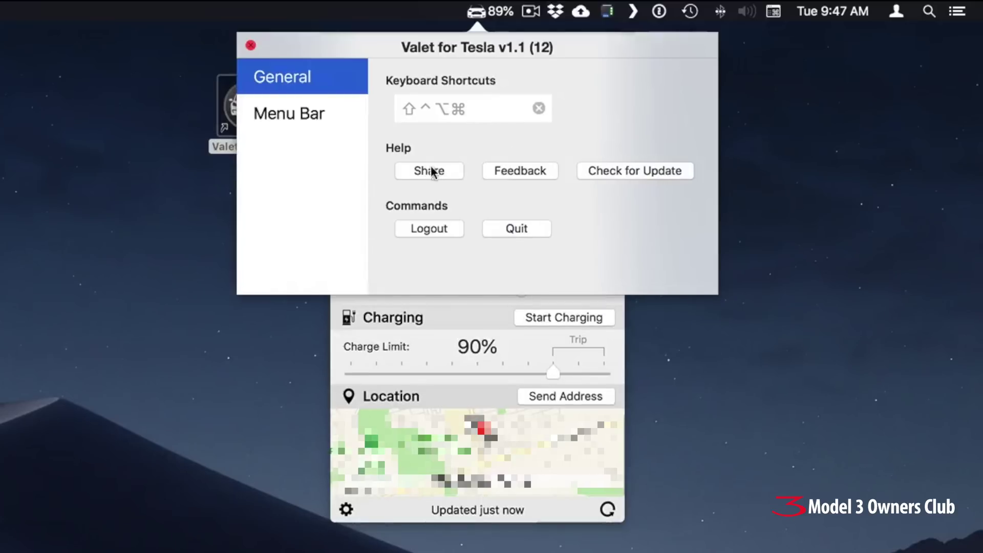
{"action": "left_click", "coordinate": [446, 171]}
{"action": "left_click", "coordinate": [550, 176]}
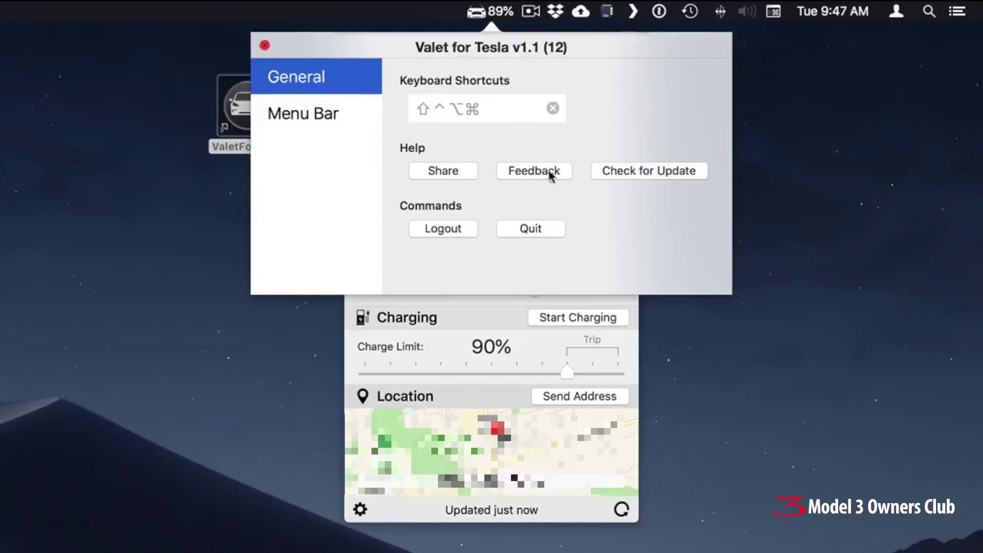
{"action": "left_click", "coordinate": [551, 173]}
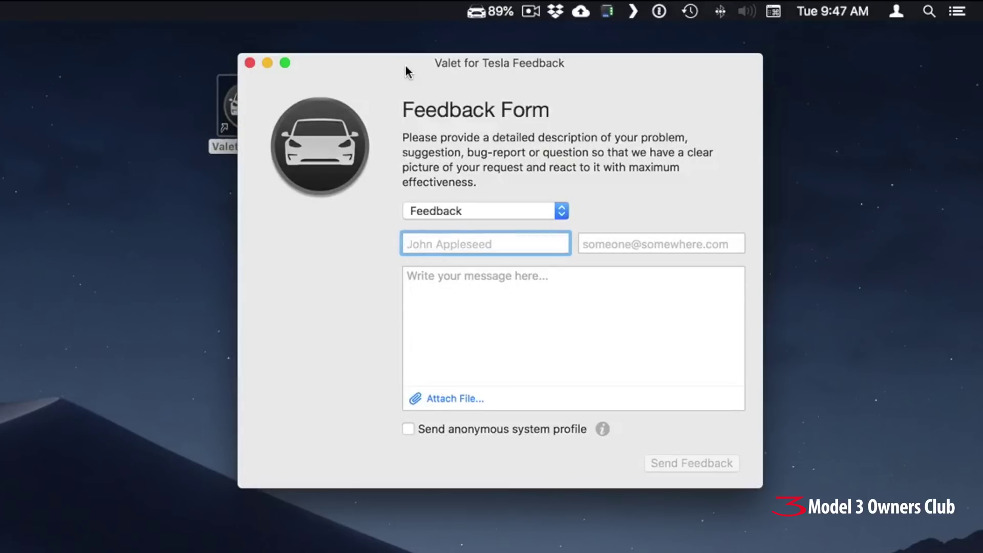
{"action": "left_click", "coordinate": [250, 62]}
{"action": "left_click", "coordinate": [476, 11]}
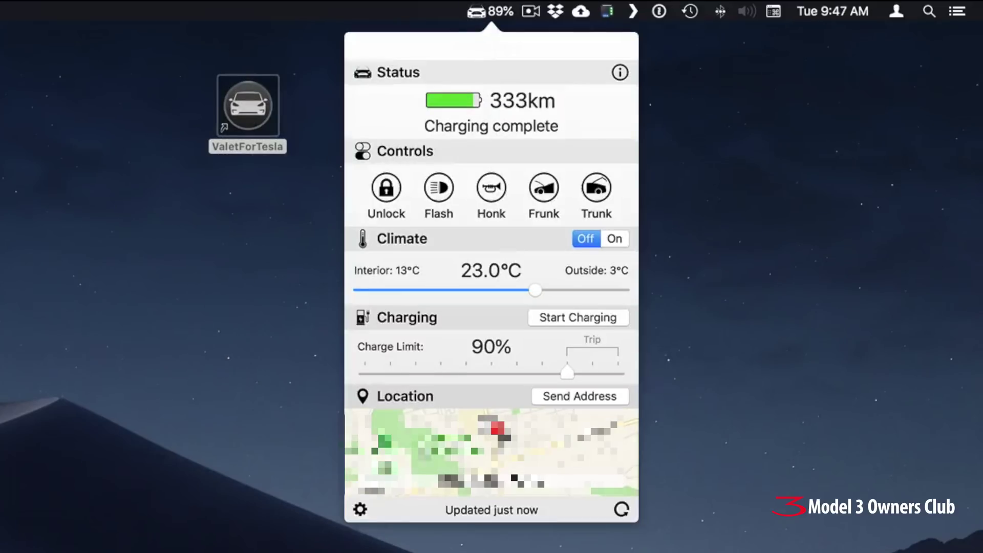
{"action": "left_click", "coordinate": [361, 510]}
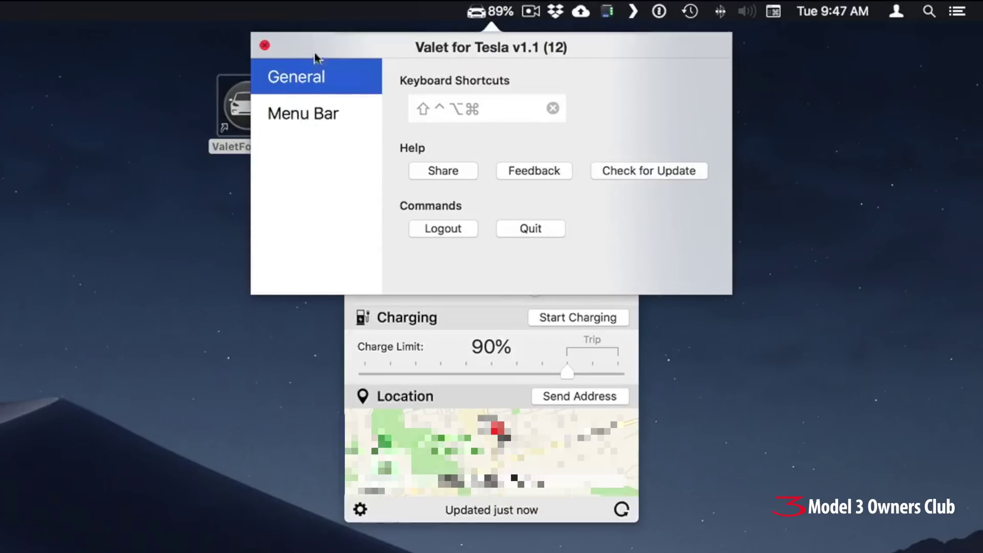
Step: Open the Menu Bar settings page and keep the Model X icon and Battery % text
{"action": "left_click", "coordinate": [295, 116]}
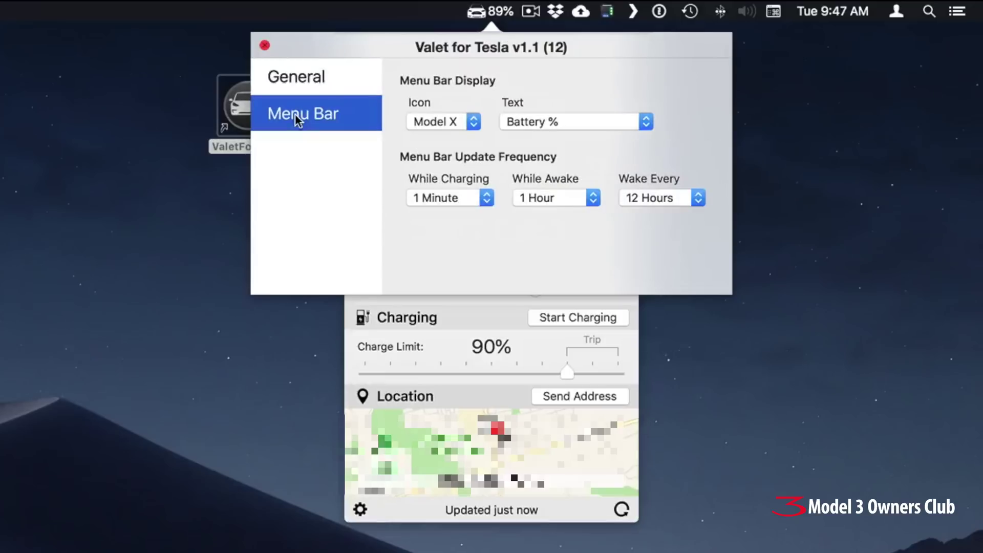
{"action": "left_click", "coordinate": [446, 121]}
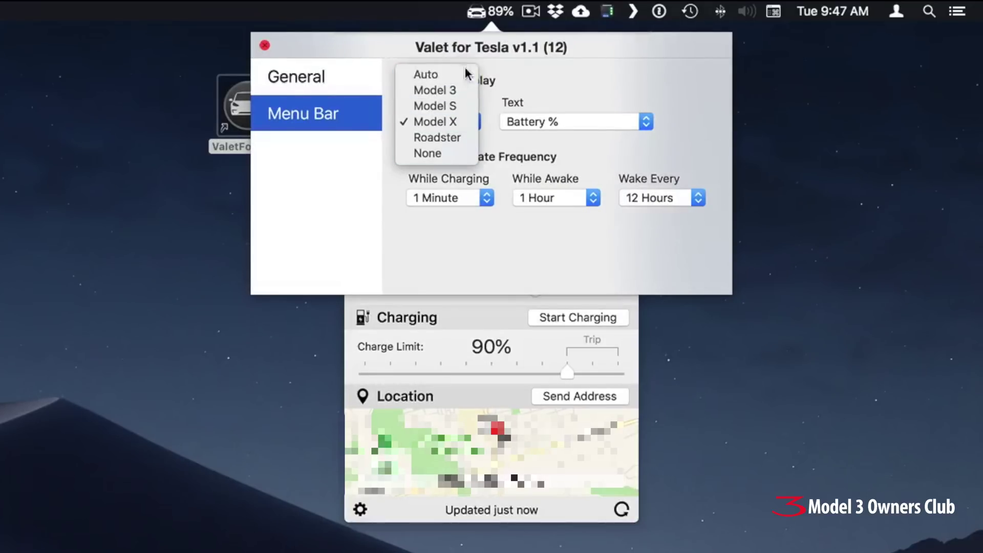
{"action": "left_click", "coordinate": [446, 126]}
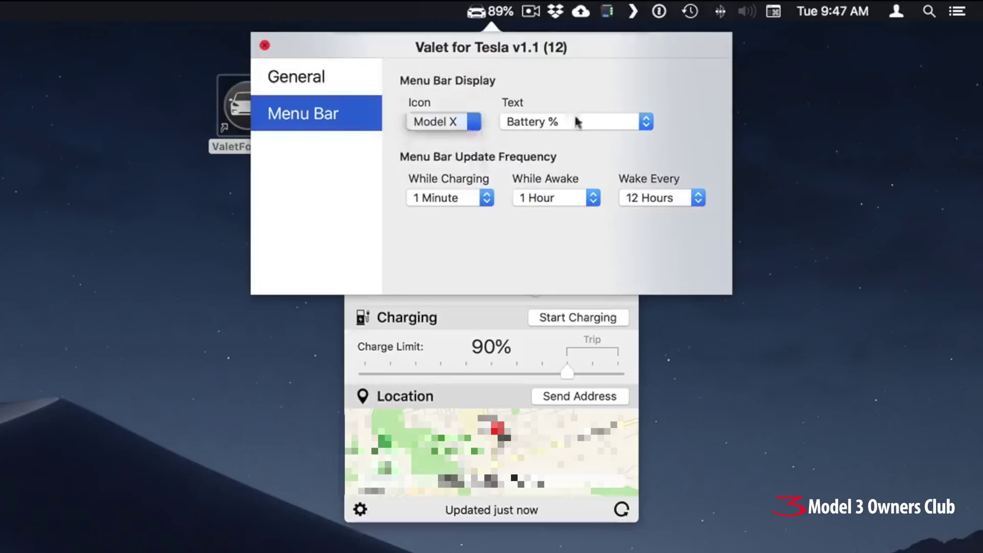
{"action": "left_click", "coordinate": [544, 122]}
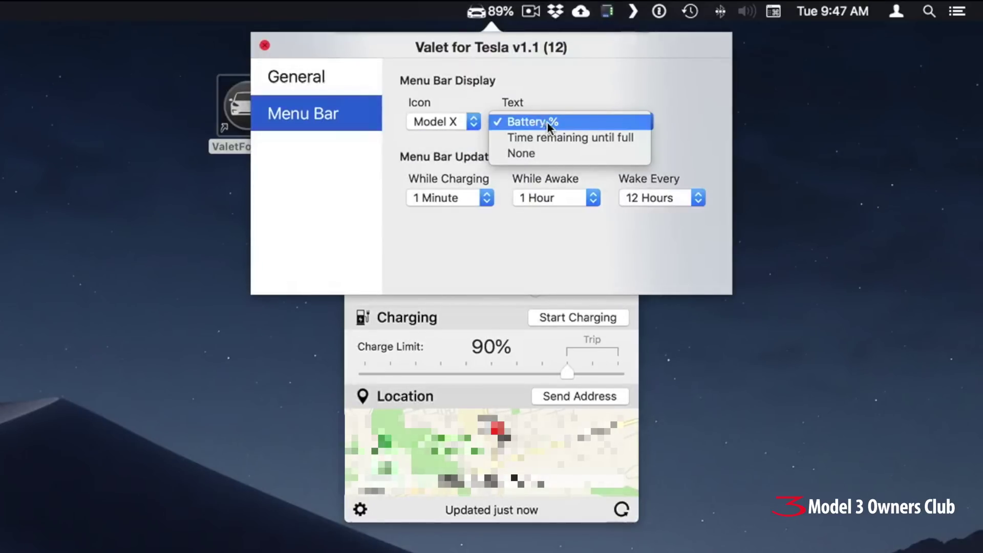
{"action": "left_click", "coordinate": [545, 121]}
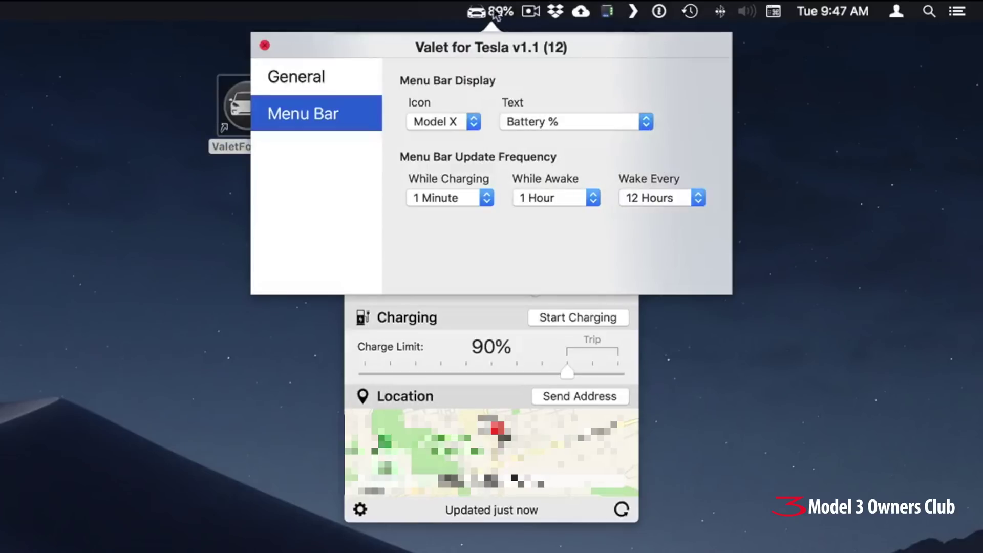
{"action": "left_click", "coordinate": [547, 121]}
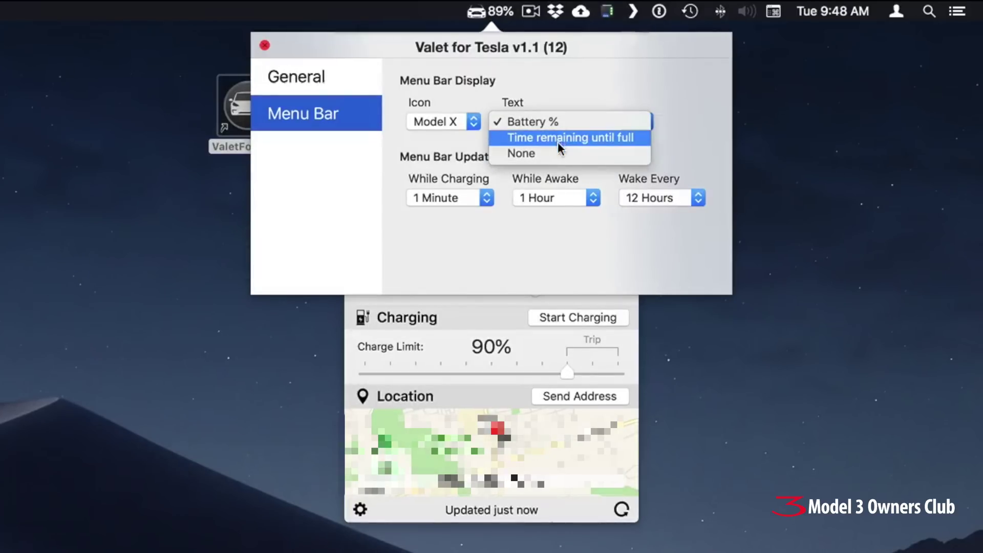
{"action": "left_click", "coordinate": [582, 52]}
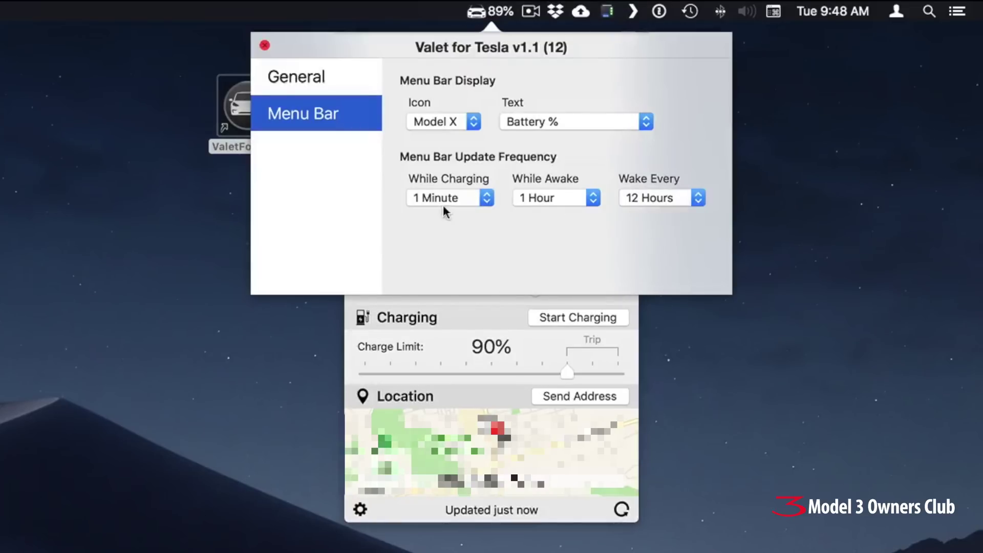
Step: Set the While Charging update interval to 10 Minutes, leaving Wake Every at 12 Hours
{"action": "left_click", "coordinate": [458, 199]}
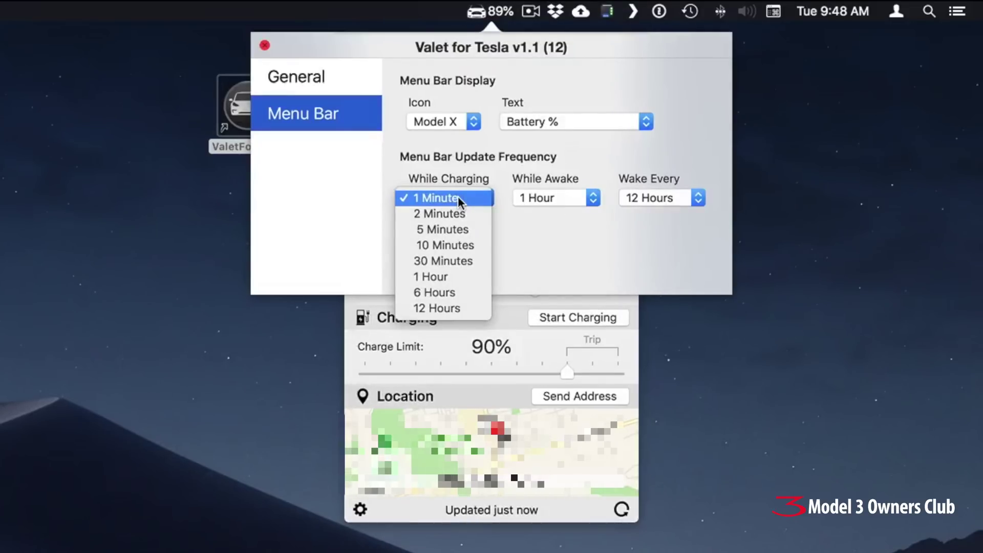
{"action": "left_click", "coordinate": [459, 248]}
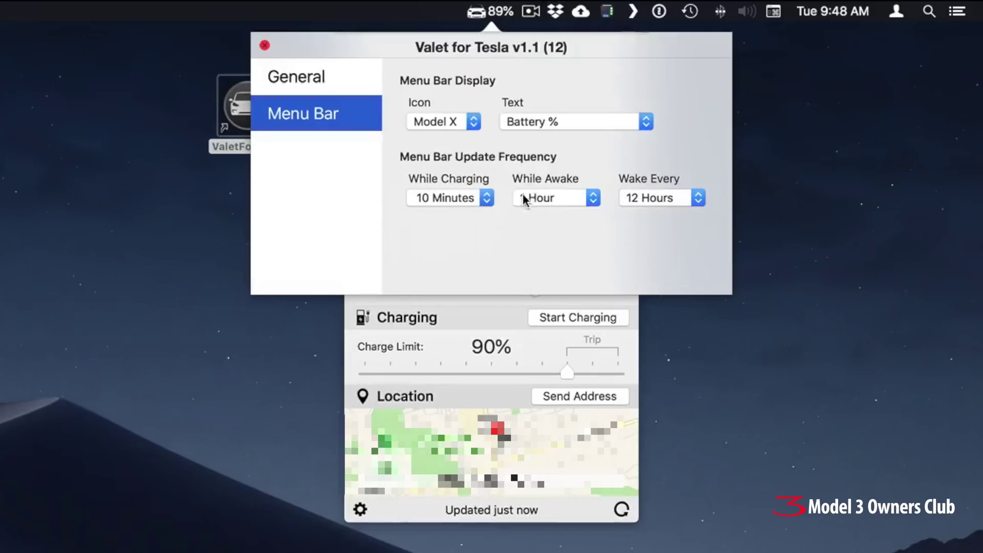
{"action": "left_click", "coordinate": [566, 199]}
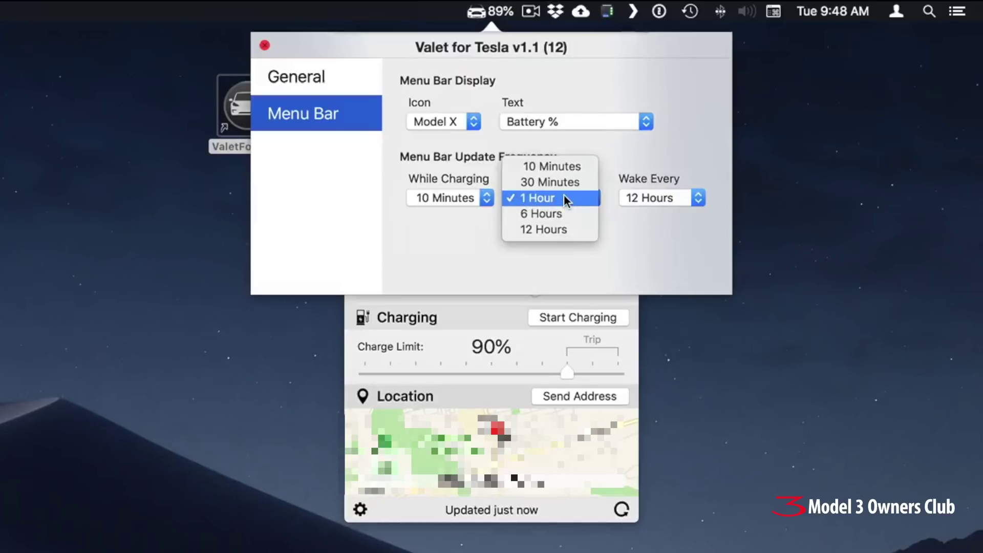
{"action": "left_click", "coordinate": [538, 197]}
{"action": "left_click", "coordinate": [662, 197]}
{"action": "left_click", "coordinate": [660, 197]}
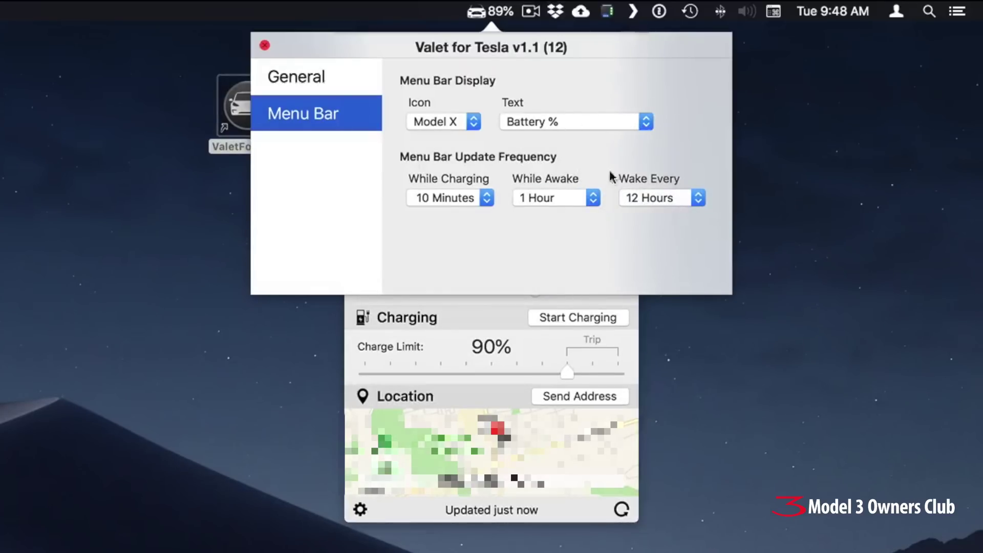
Step: Change the While Awake interval to 6 Hours, keeping 10 Minutes charging and 12-hour wake
{"action": "left_click", "coordinate": [476, 197]}
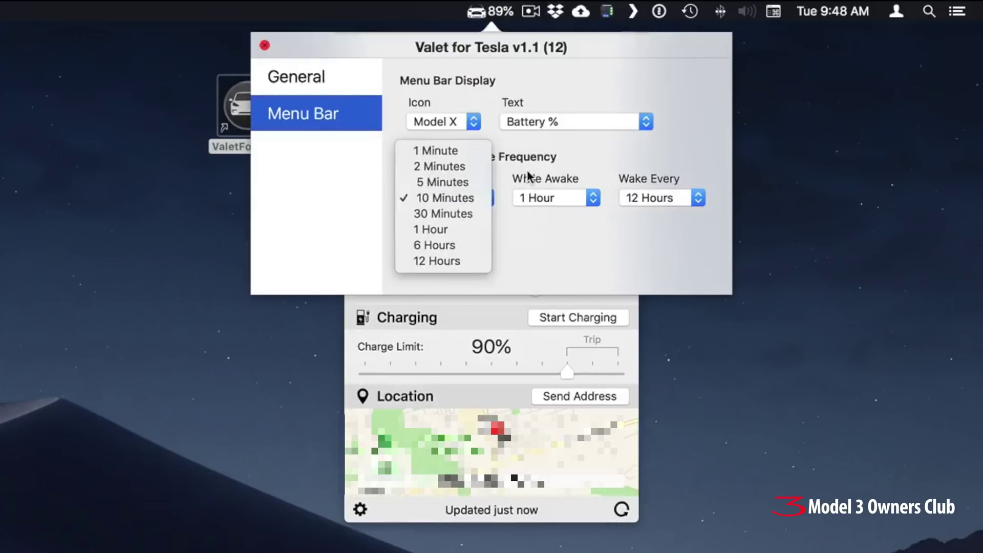
{"action": "left_click", "coordinate": [504, 177]}
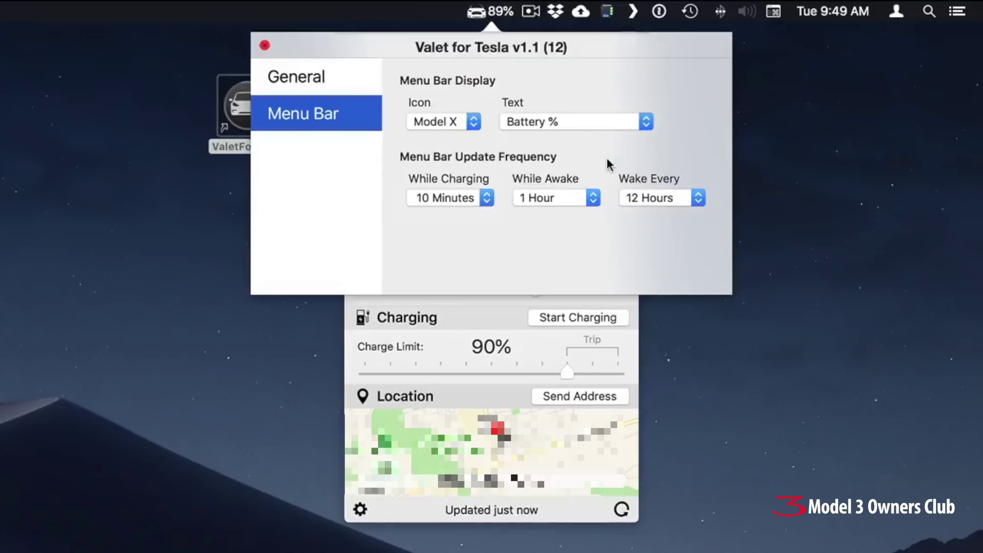
{"action": "left_click", "coordinate": [573, 198]}
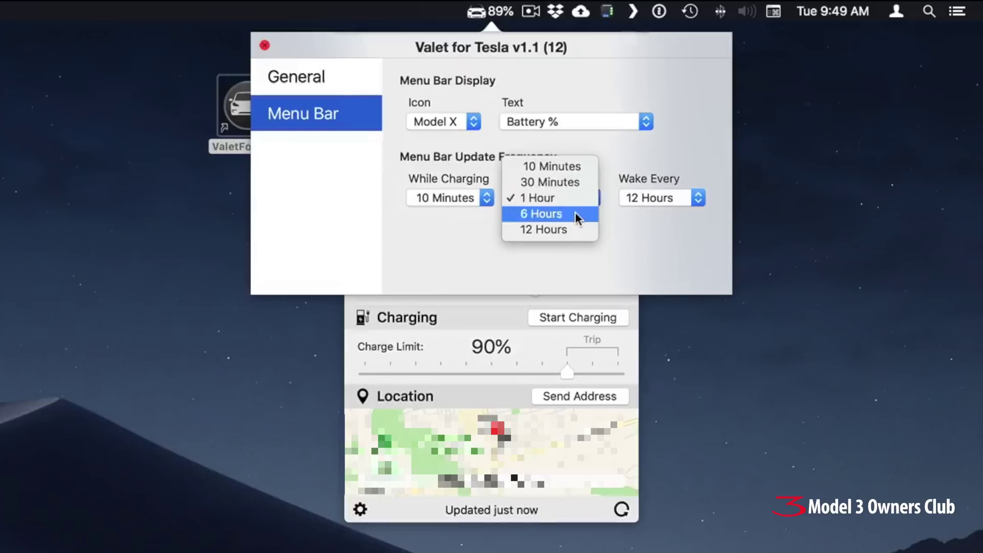
{"action": "left_click", "coordinate": [575, 213]}
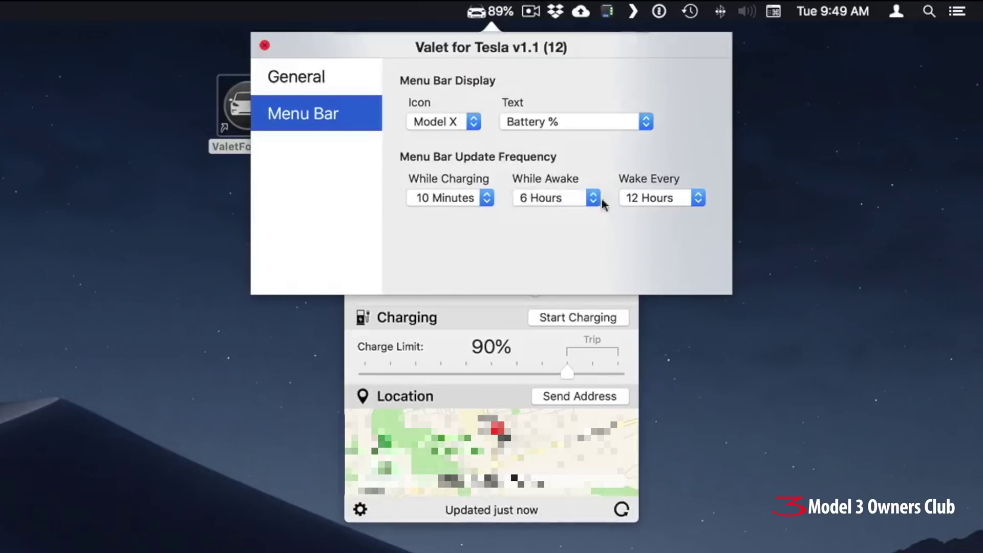
{"action": "left_click", "coordinate": [667, 197]}
{"action": "left_click", "coordinate": [633, 219]}
Step: Close the preferences window and reopen the car status panel from the menu bar
{"action": "left_click", "coordinate": [263, 47]}
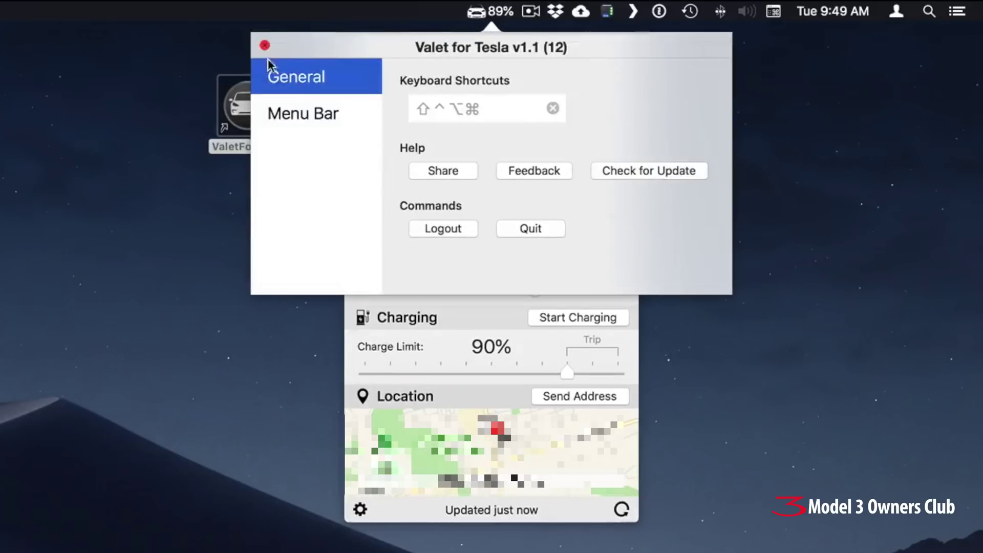
{"action": "left_click", "coordinate": [263, 47]}
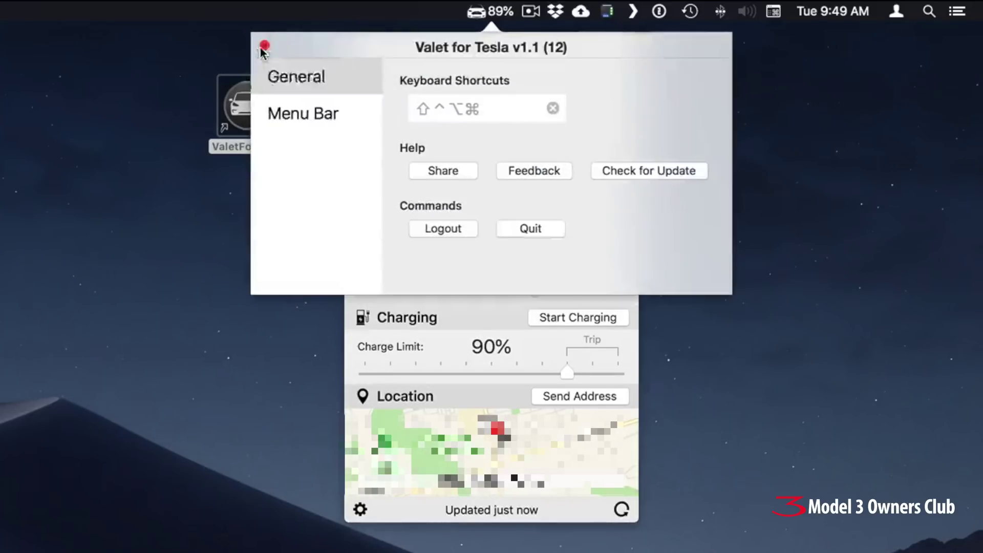
{"action": "left_click", "coordinate": [264, 45]}
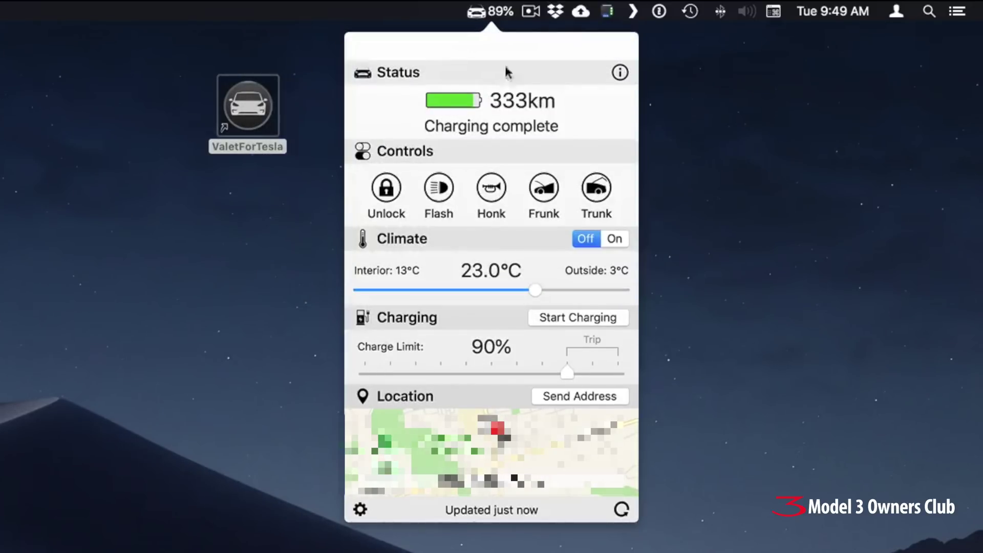
{"action": "left_click", "coordinate": [495, 15]}
{"action": "left_click", "coordinate": [499, 9]}
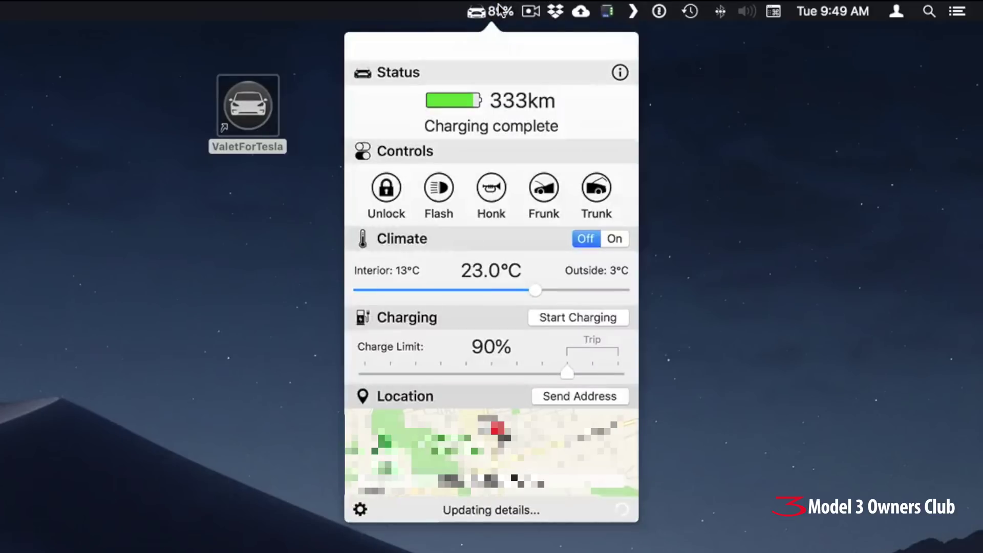
{"action": "left_click", "coordinate": [499, 9]}
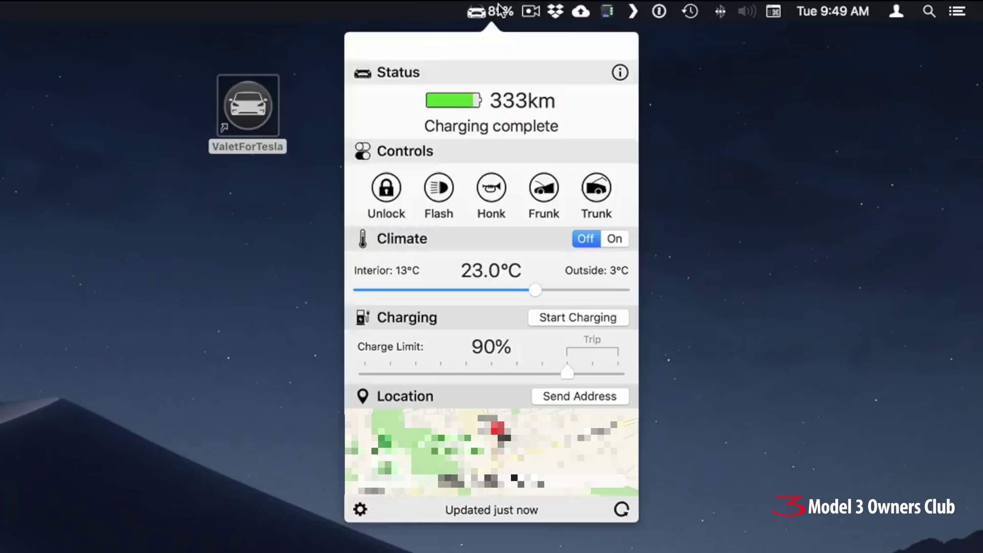